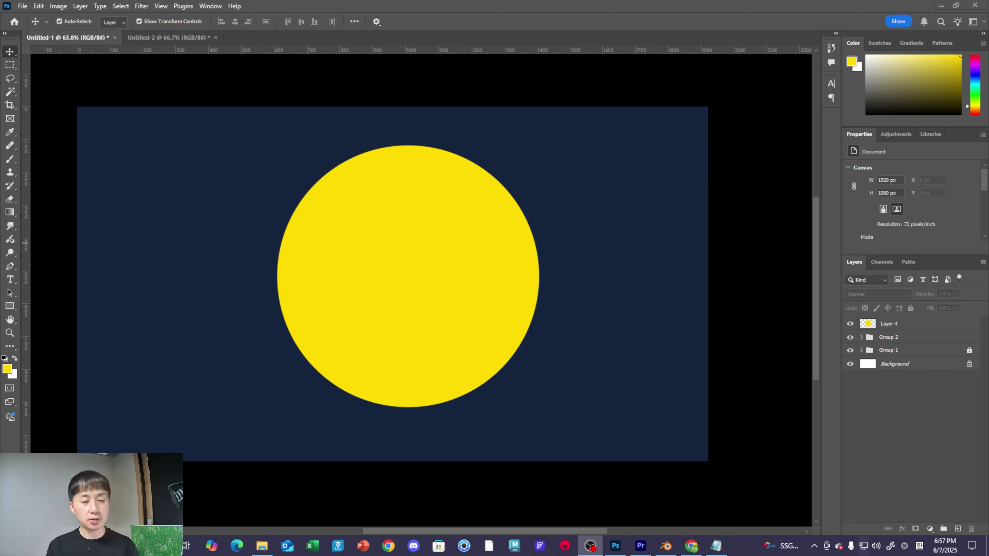
- Add a layer mask to the yellow circle's layer
left_click(445, 280)
left_click(440, 254)
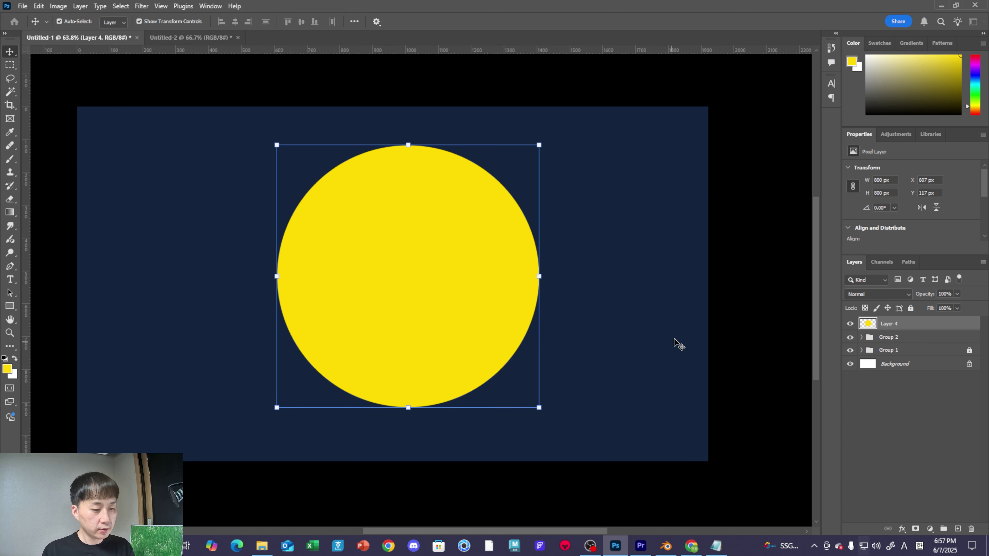
left_click(916, 529)
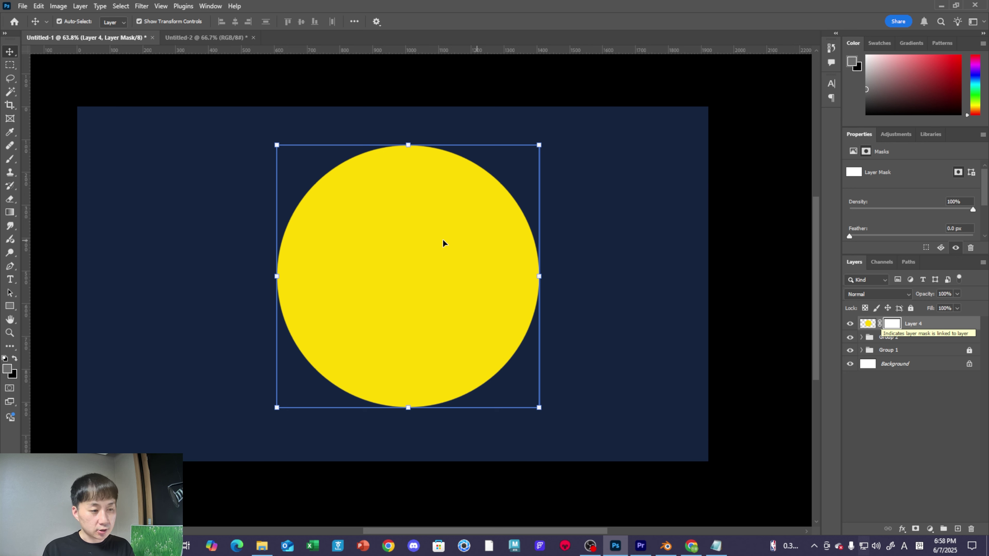
- Set up the Brush tool for the mask with a 125 px size and a white foreground color
key("b")
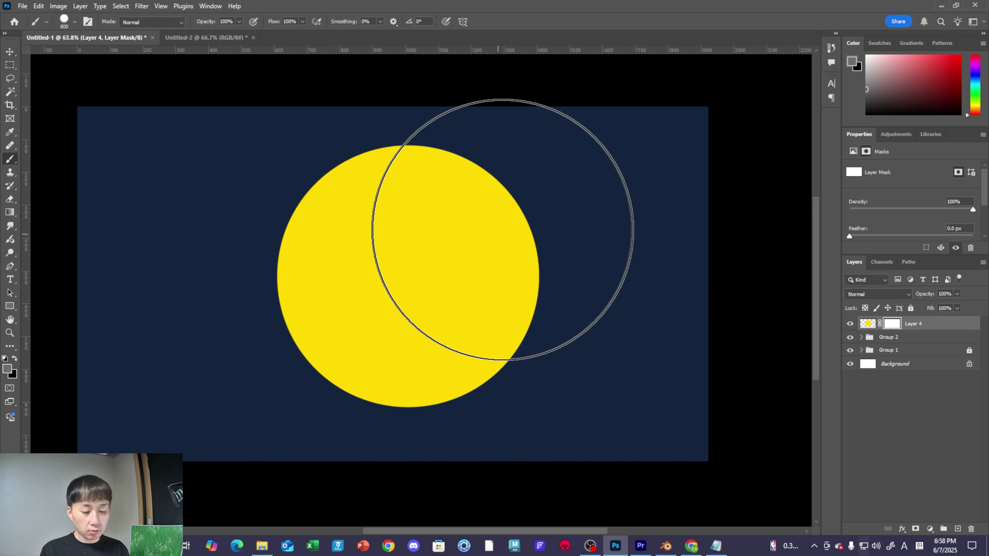
key("bracketleft")
key("bracketleft")
key("bracketleft")
key("bracketleft")
key("bracketleft")
key("bracketleft")
key("bracketleft")
key("bracketleft")
key("bracketleft")
key("bracketleft")
left_click_drag(863, 73, 854, 45)
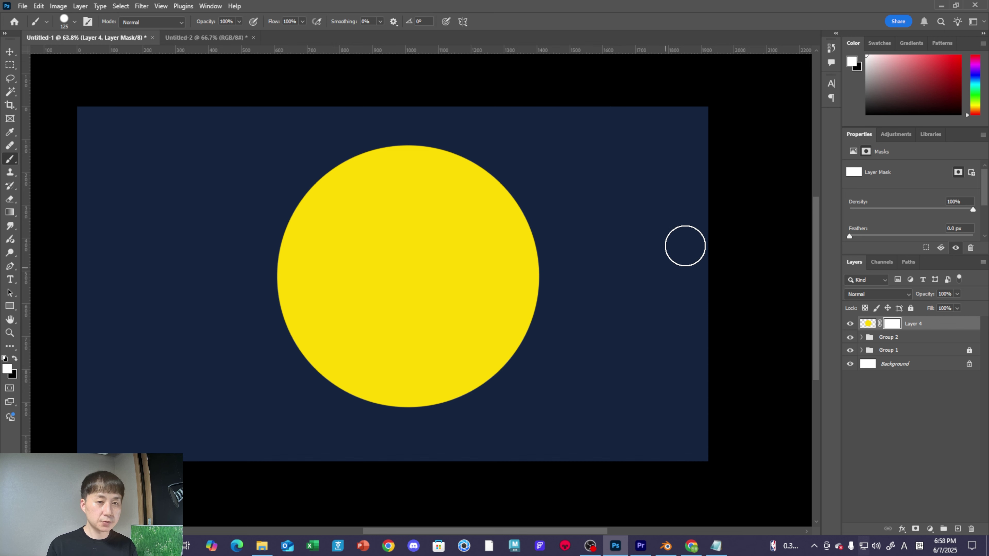
- Paint black strokes on the layer mask to hide the upper part of the yellow circle
key("x")
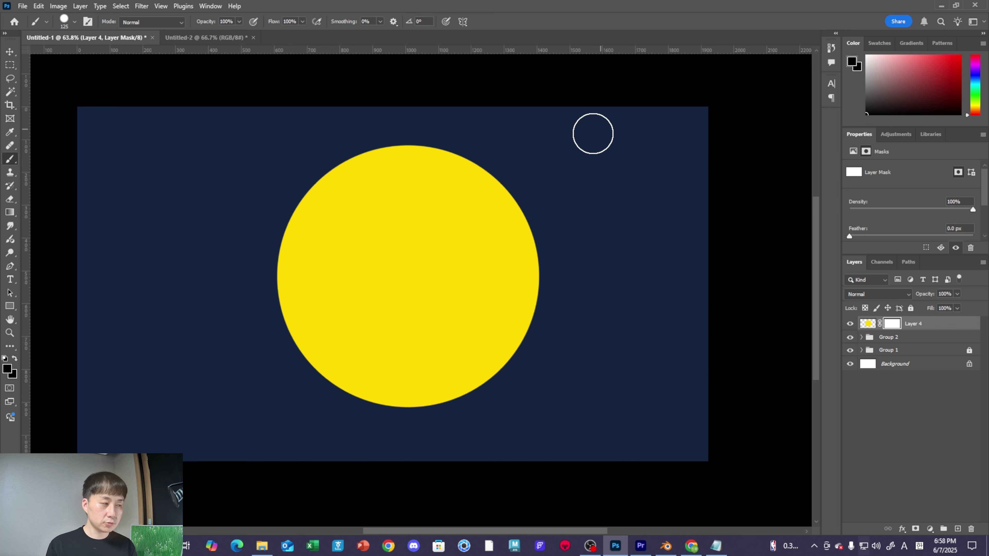
left_click_drag(592, 134, 187, 278)
left_click_drag(635, 121, 258, 216)
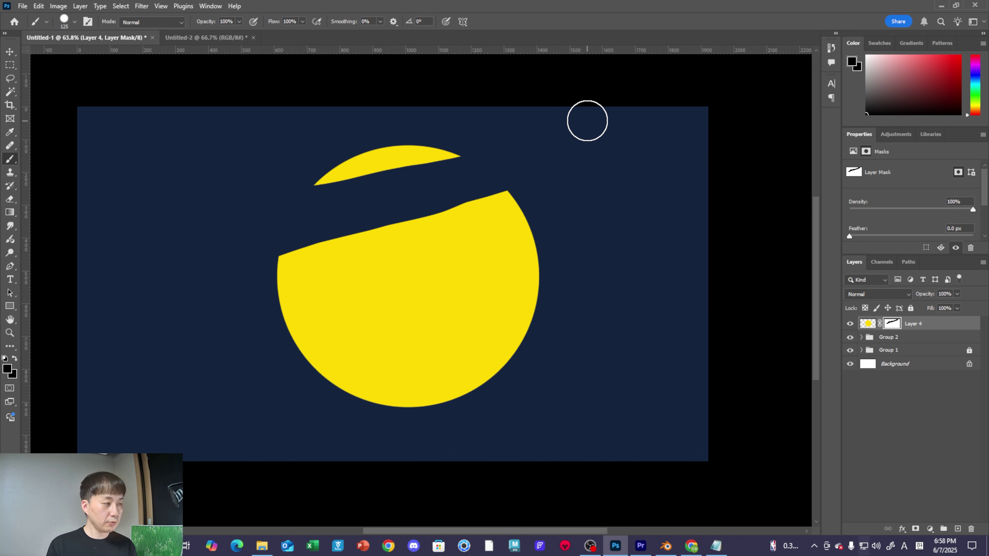
left_click_drag(587, 120, 270, 217)
left_click_drag(485, 110, 289, 198)
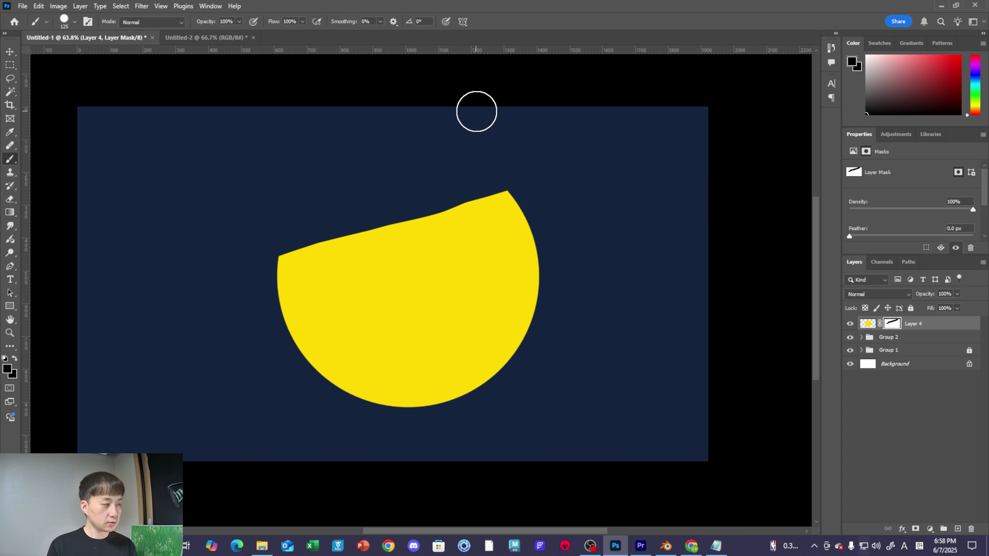
left_click_drag(571, 127, 170, 274)
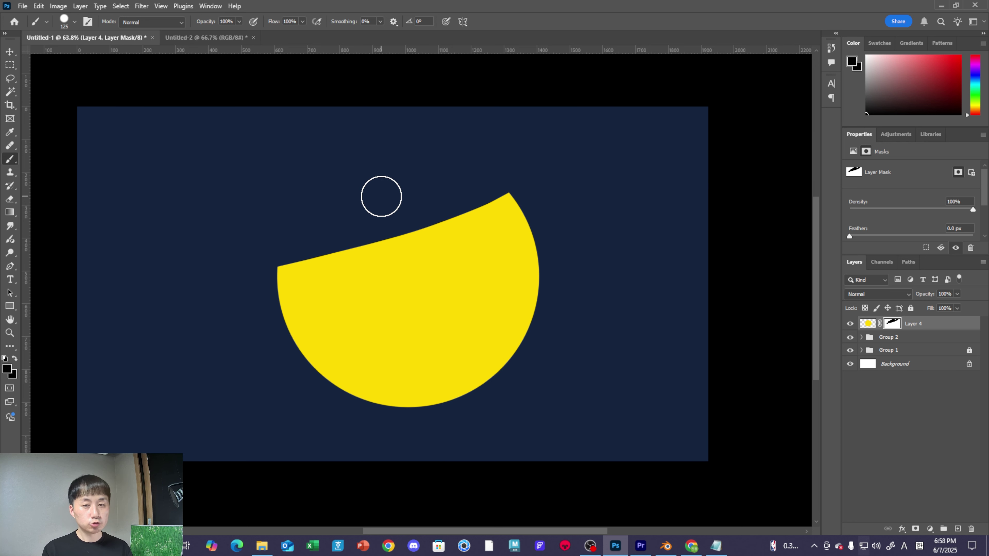
- Paint a mid-gray band on the mask across the circle's cut edge to make that area semi-transparent
left_click(867, 87)
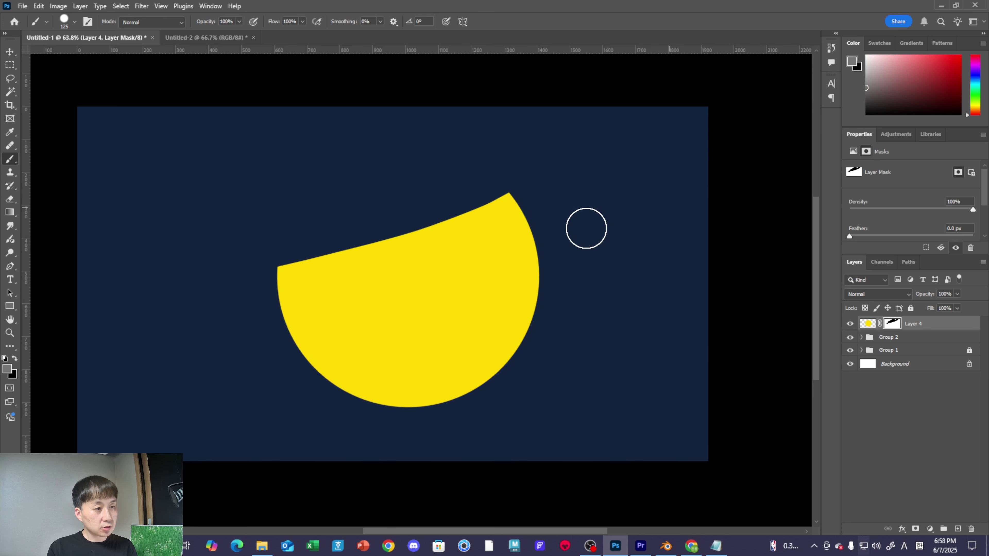
left_click_drag(533, 210, 234, 289)
left_click_drag(521, 194, 257, 263)
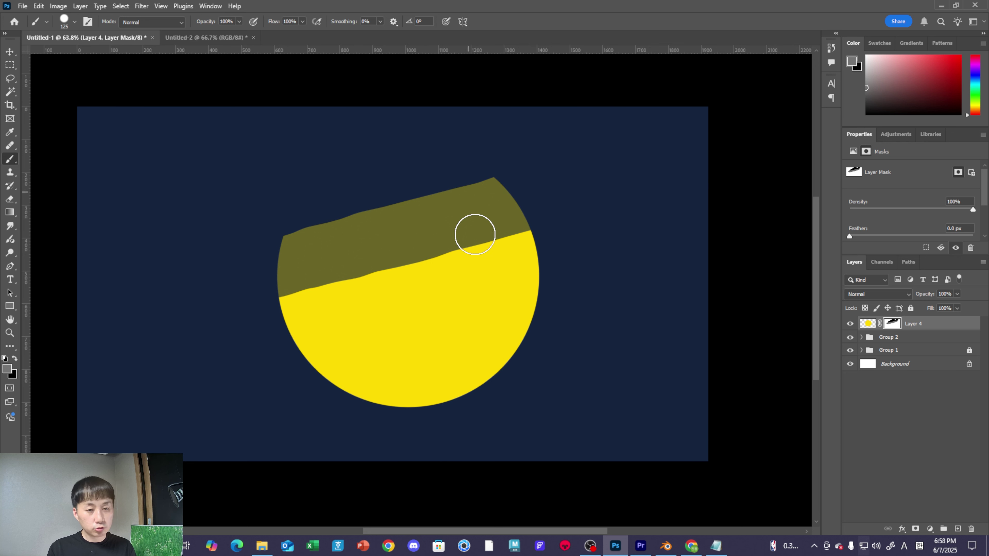
- Hide the lower part of the circle with a black mask stroke, using the Soft Round brush at 250 px
right_click(467, 221)
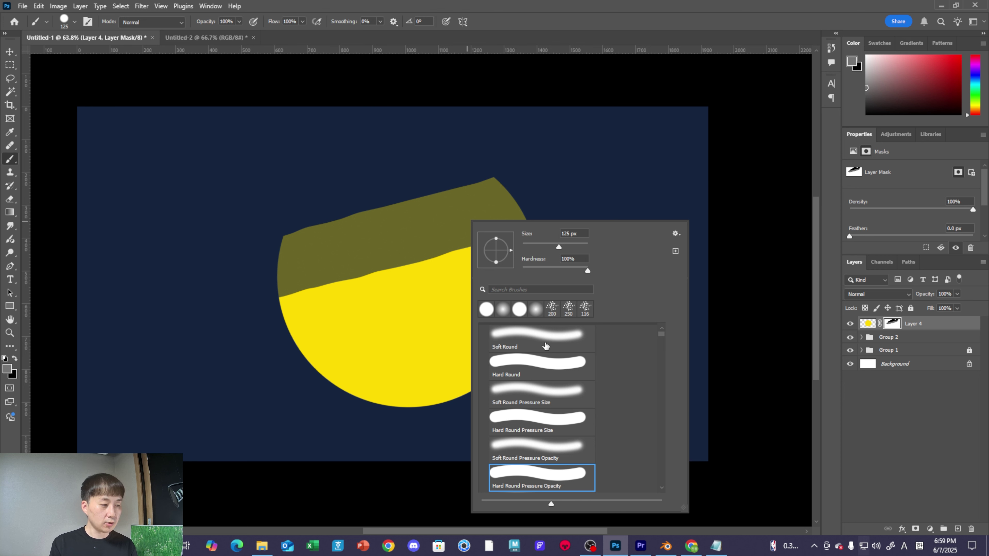
left_click(550, 343)
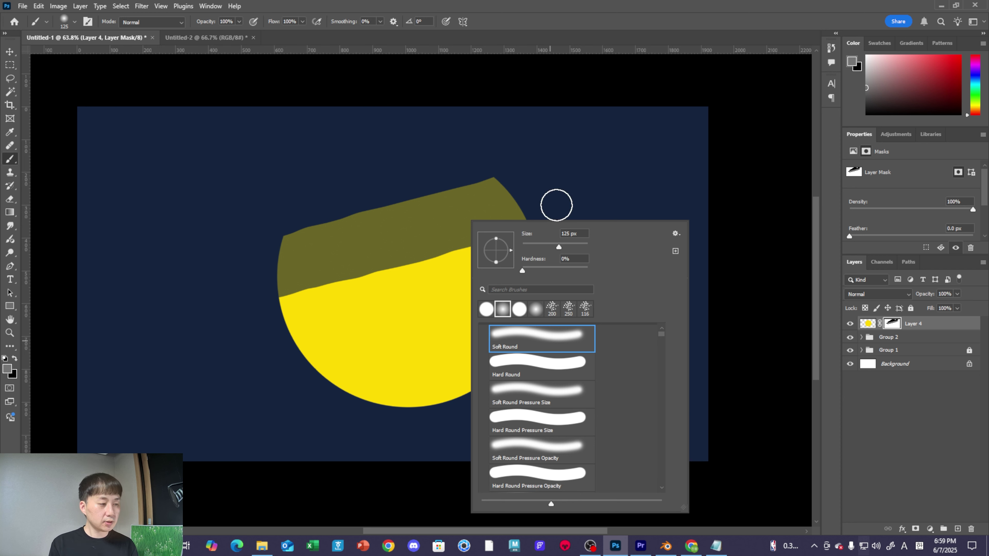
left_click(570, 177)
key("bracketright")
key("bracketright")
key("bracketright")
key("bracketright")
left_click(866, 114)
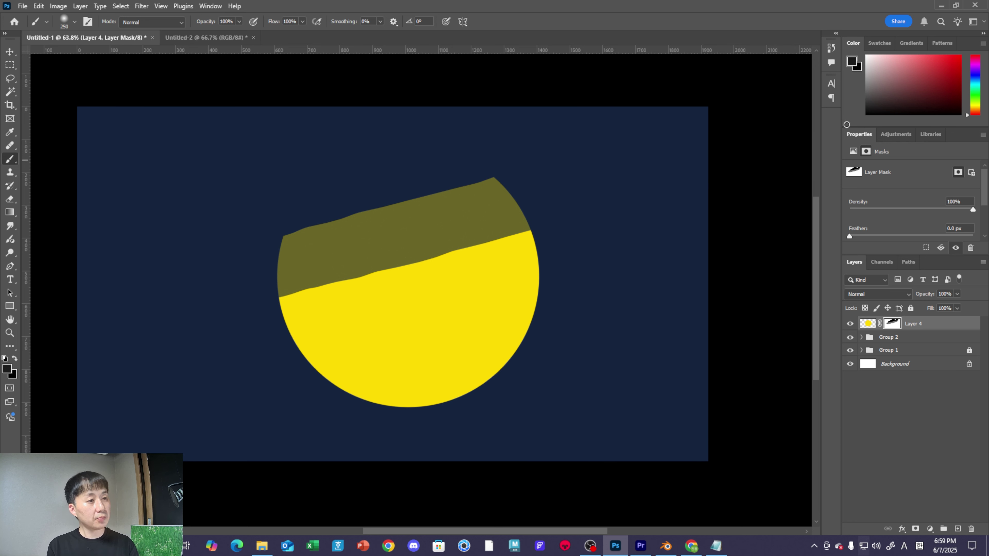
mouse_move(623, 311)
left_mouse_down()
mouse_move(274, 438)
mouse_move(613, 351)
mouse_move(590, 344)
mouse_move(242, 419)
left_mouse_up()
- Restore the circle's lower part by painting white on the mask, and brush a soft gray band across its middle
left_click(867, 57)
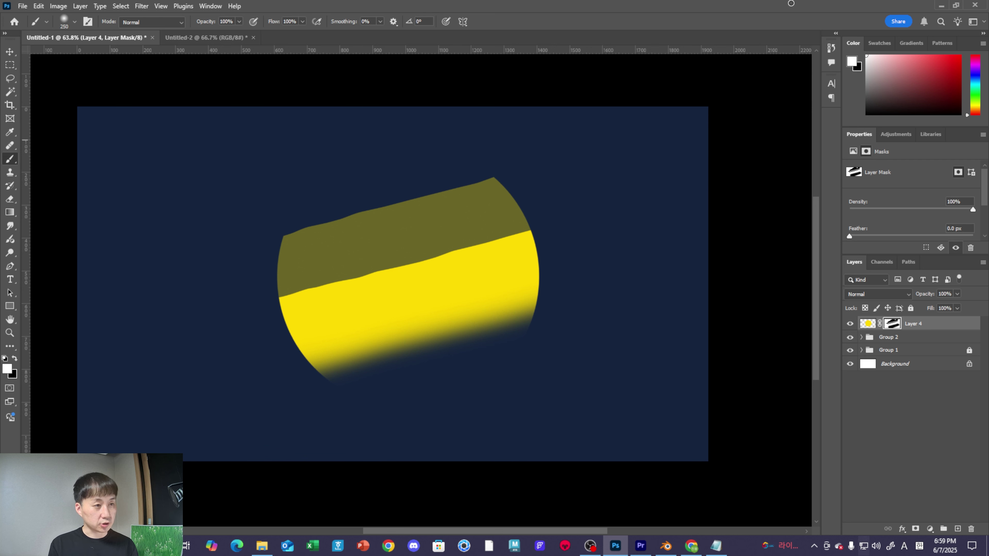
mouse_move(526, 318)
left_mouse_down()
mouse_move(241, 401)
mouse_move(669, 263)
mouse_move(324, 411)
left_mouse_up()
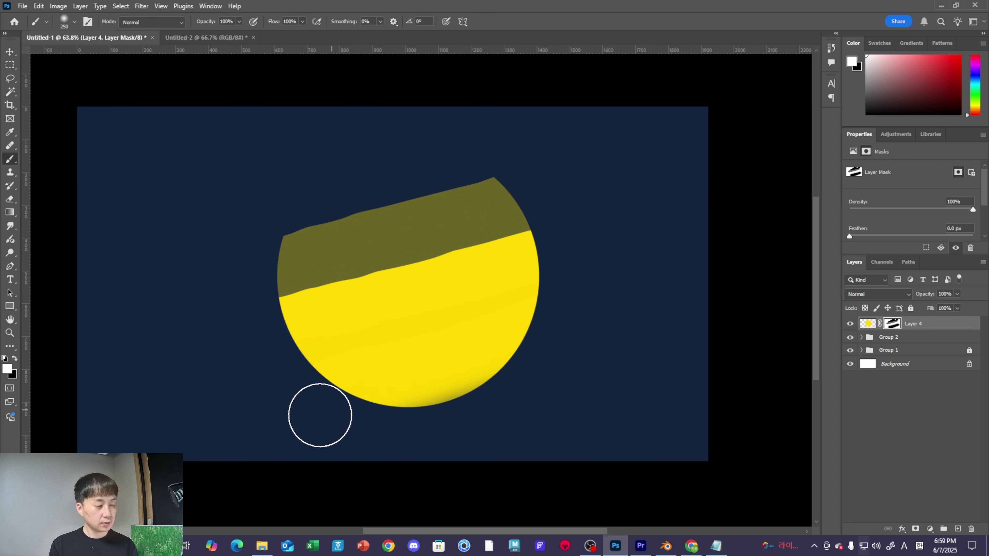
left_click(867, 92)
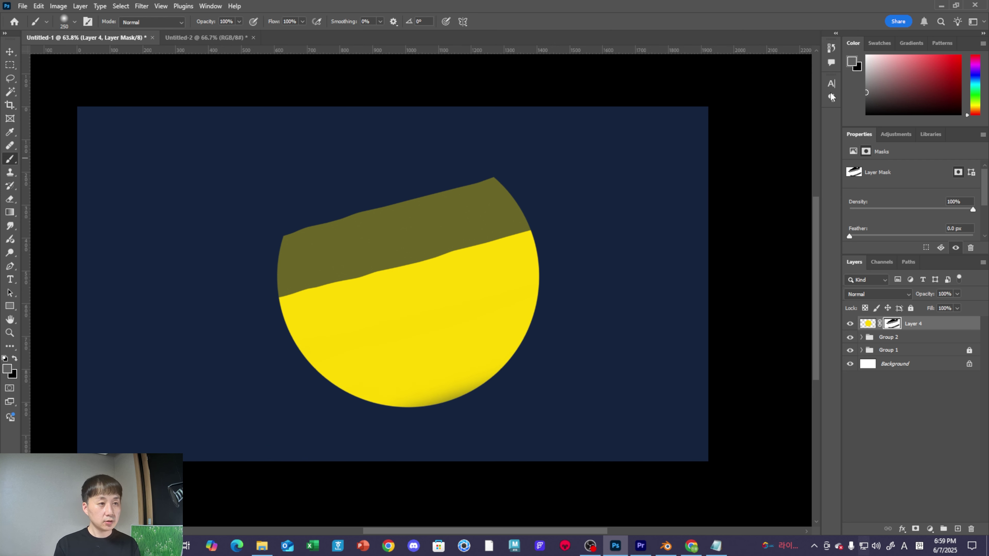
left_click(831, 96)
left_click(832, 97)
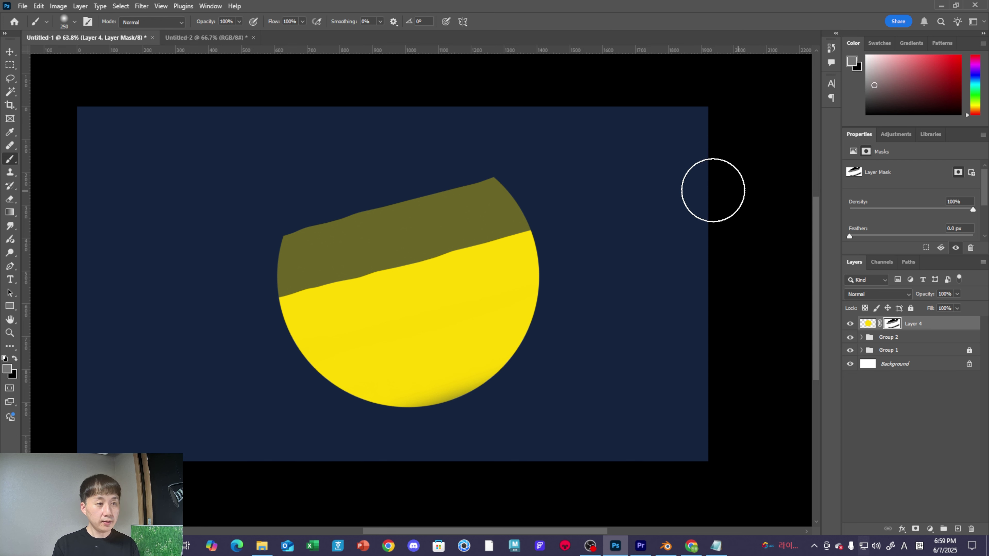
left_click_drag(537, 250, 225, 328)
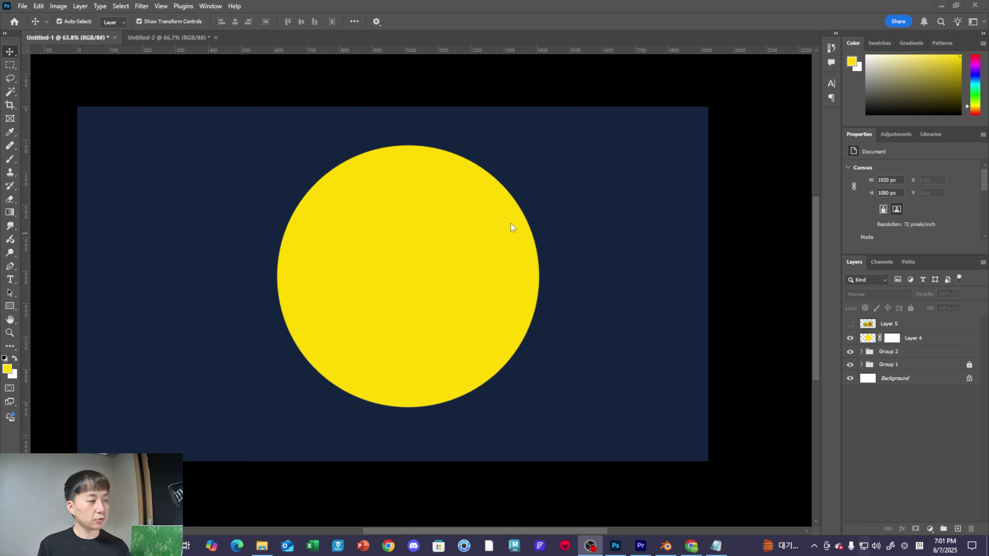
- Move the yellow circle to about X 577, Y 114 px, and show the sunflower photo on Layer 5 over it
left_click(438, 238)
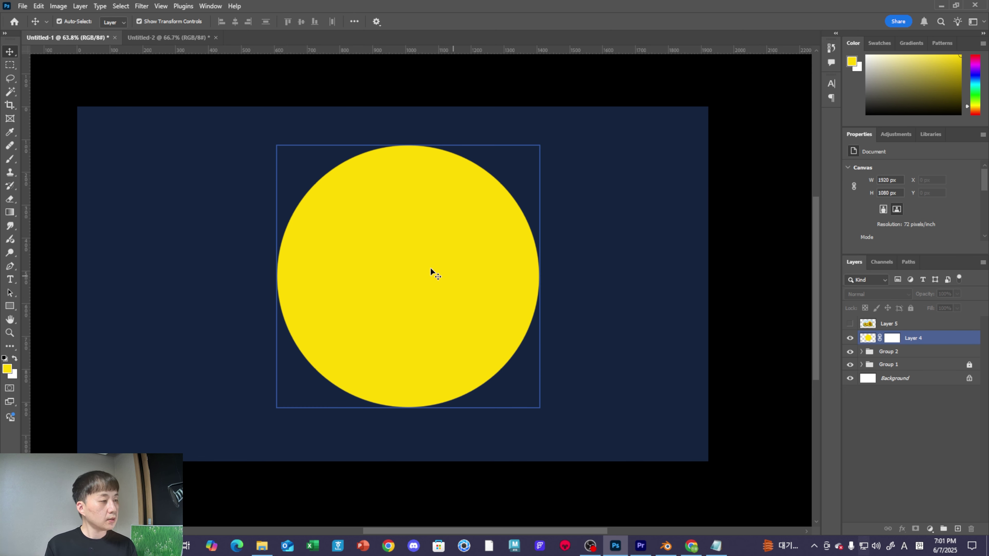
mouse_move(427, 267)
left_mouse_down()
mouse_move(463, 260)
mouse_move(407, 246)
mouse_move(413, 270)
left_mouse_up()
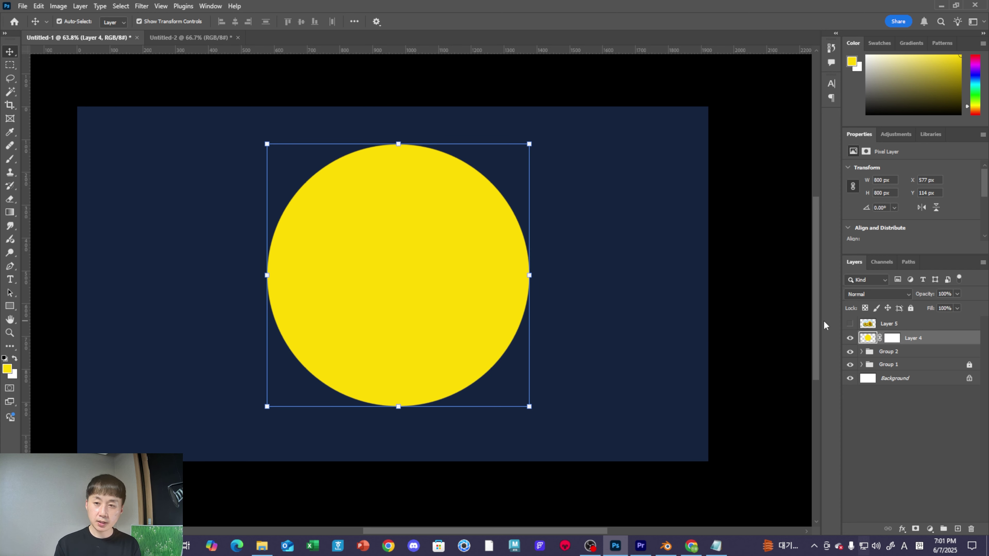
left_click(850, 324)
left_click_drag(528, 231, 525, 233)
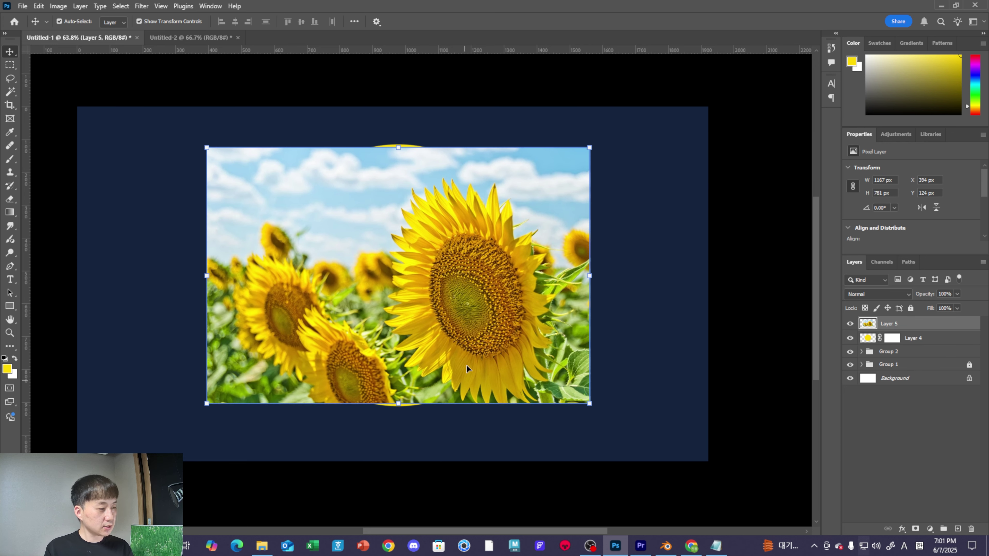
- Shift the sunflower photo aside to uncover the circle beneath, and move it back over the circle
left_click_drag(488, 208, 425, 307)
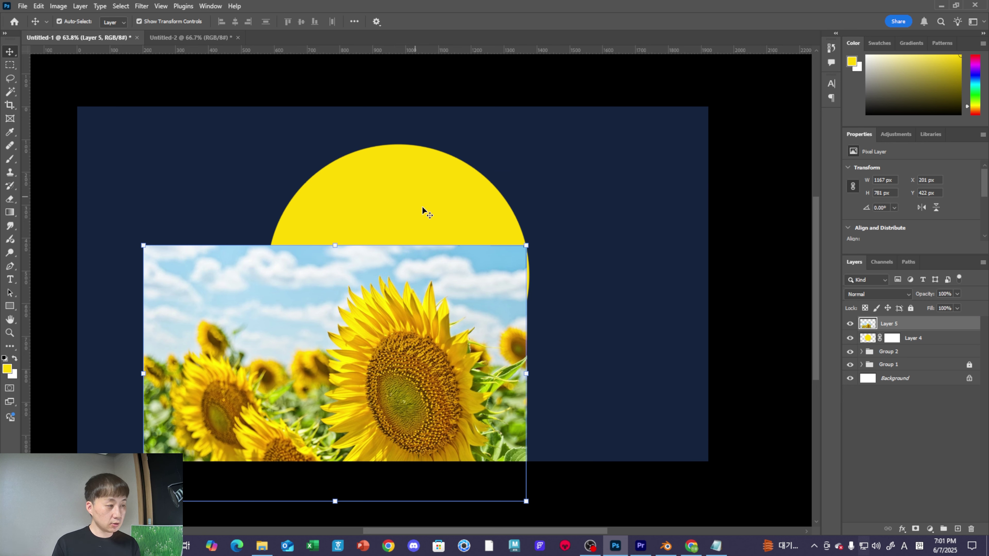
left_click_drag(438, 379, 501, 281)
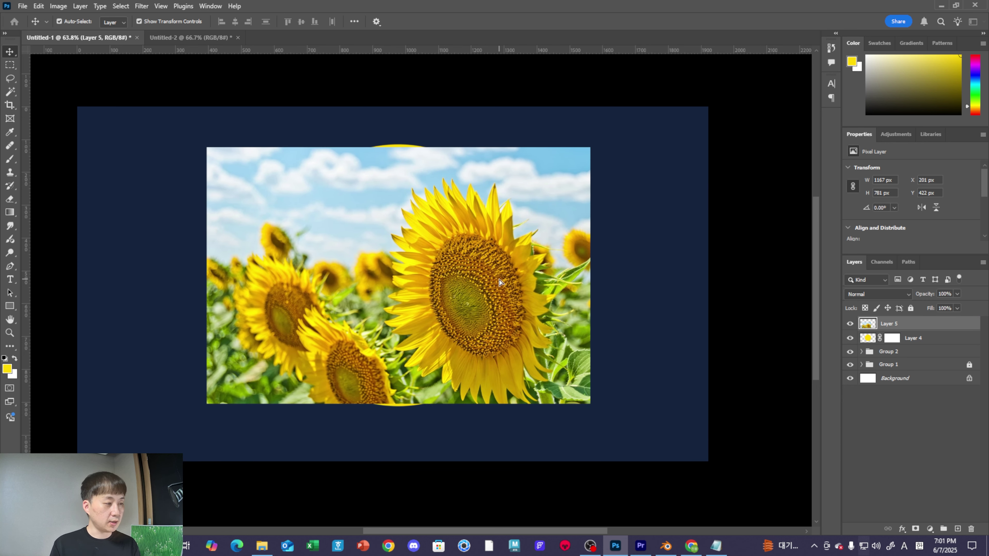
right_click(908, 327)
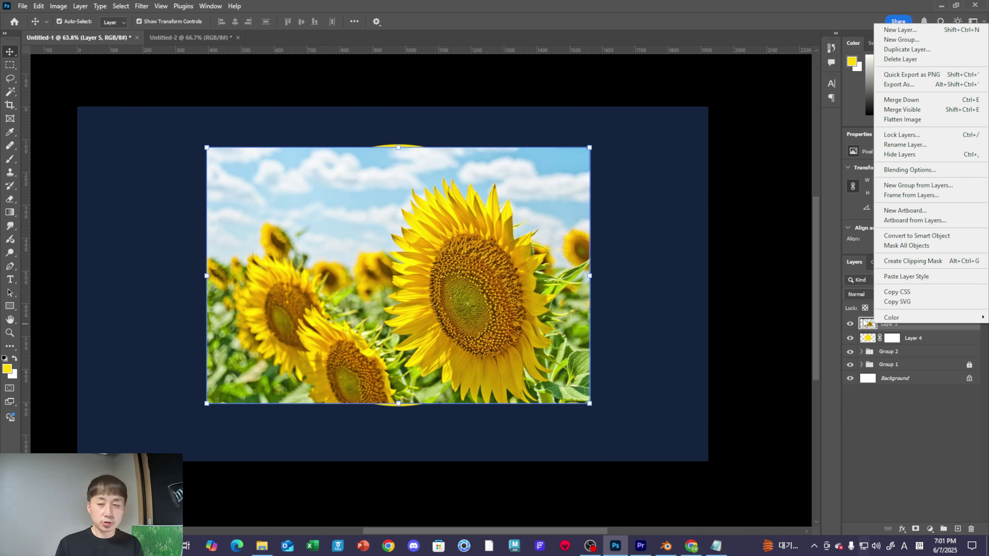
left_click(493, 217)
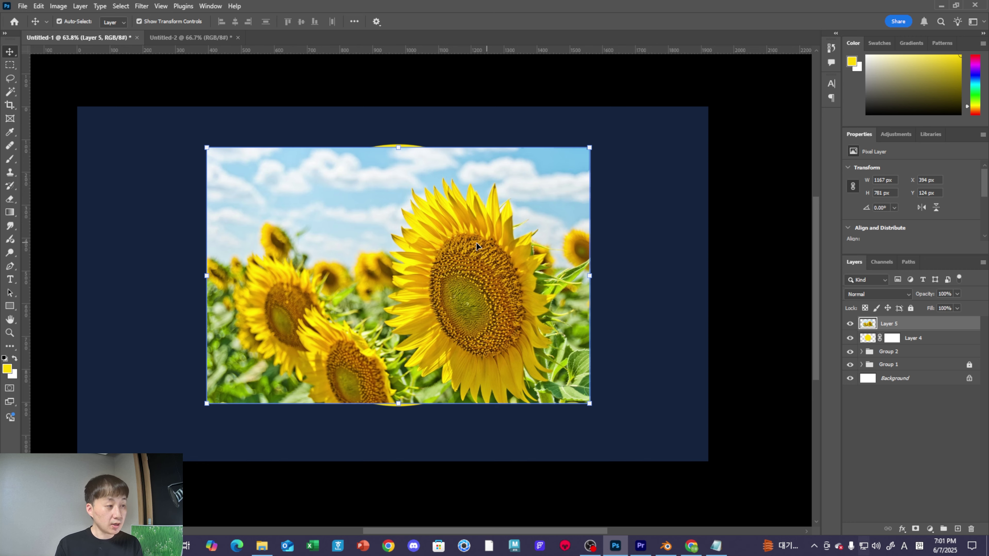
left_click_drag(476, 245, 484, 286)
left_click(414, 164)
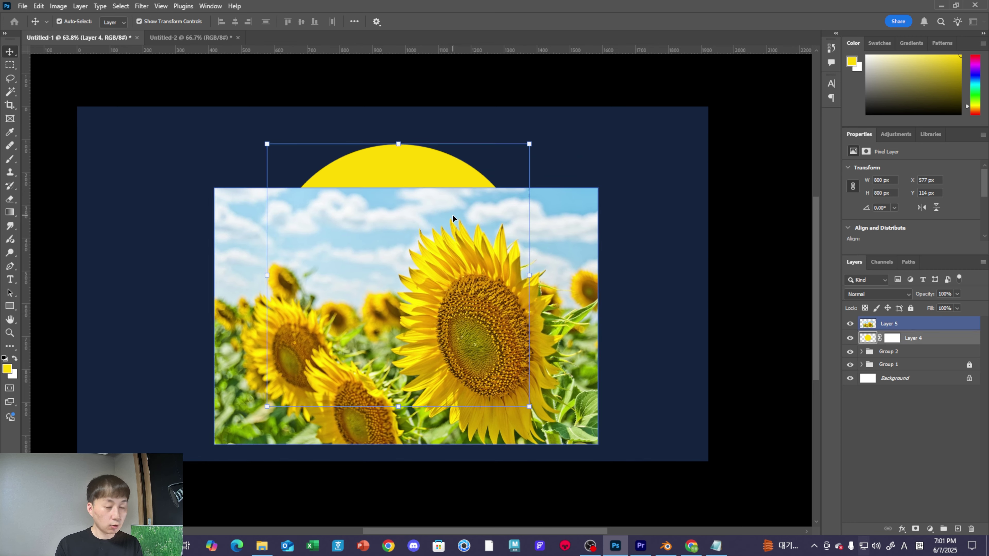
left_click_drag(553, 312, 526, 279)
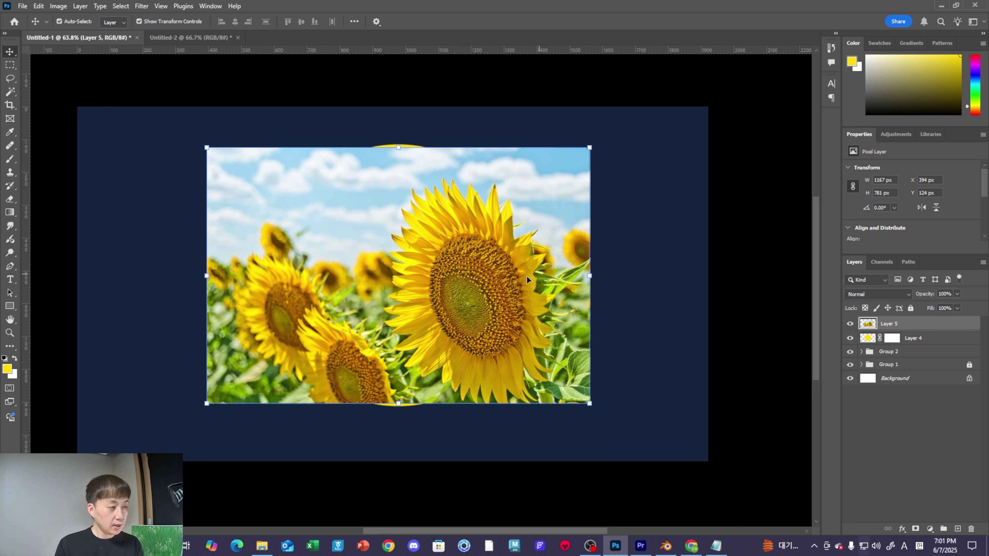
- Clip the sunflower photo to the yellow circle's layer and scale it to about 107% so it fills the circle
right_click(897, 320)
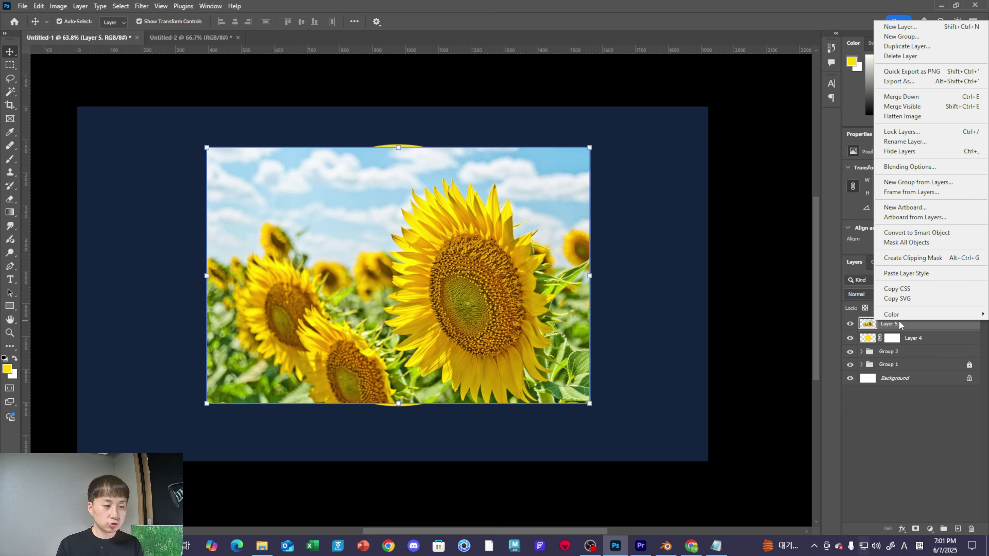
left_click(928, 259)
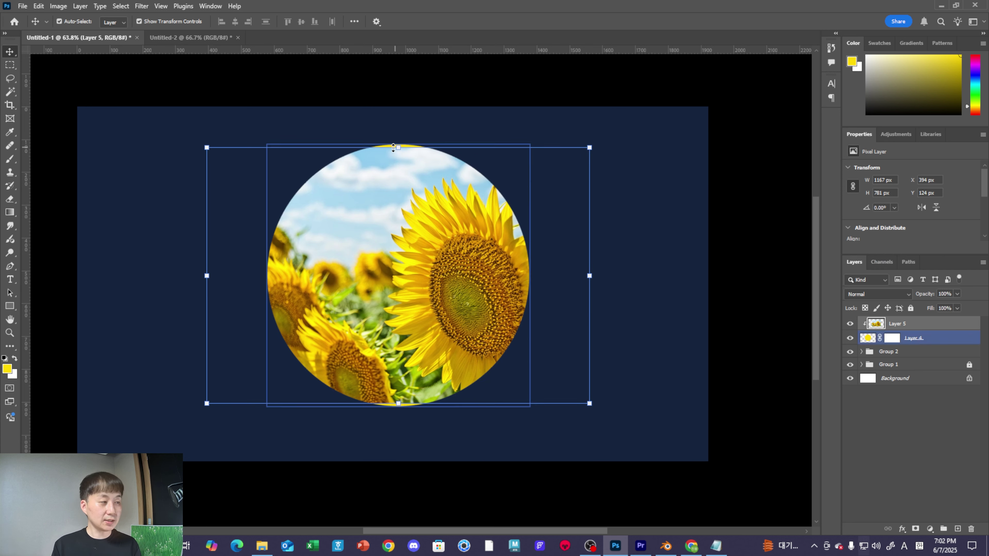
left_click(400, 147)
left_click_drag(400, 147, 398, 136)
left_click_drag(397, 402, 398, 411)
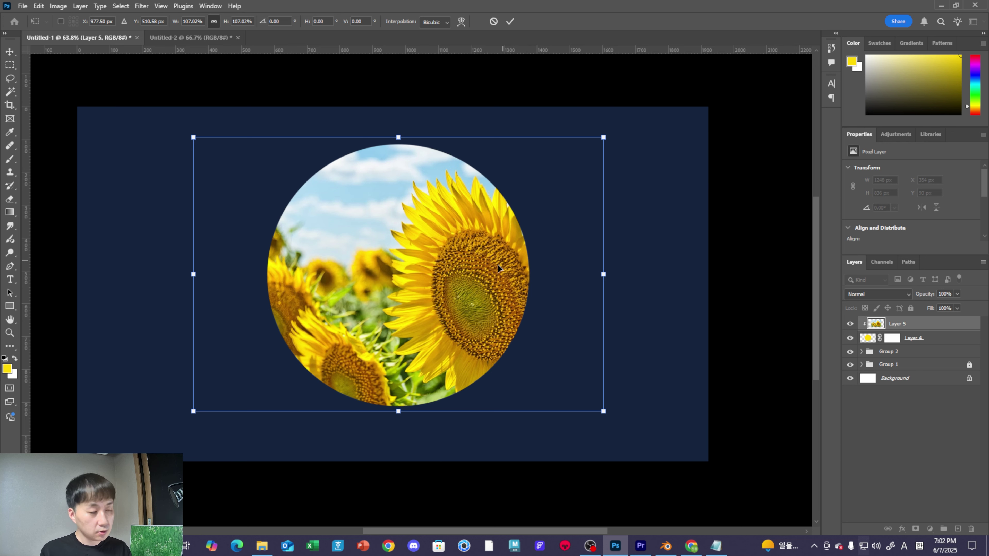
mouse_move(497, 271)
left_mouse_down()
mouse_move(413, 270)
mouse_move(536, 269)
mouse_move(471, 273)
mouse_move(490, 276)
left_mouse_up()
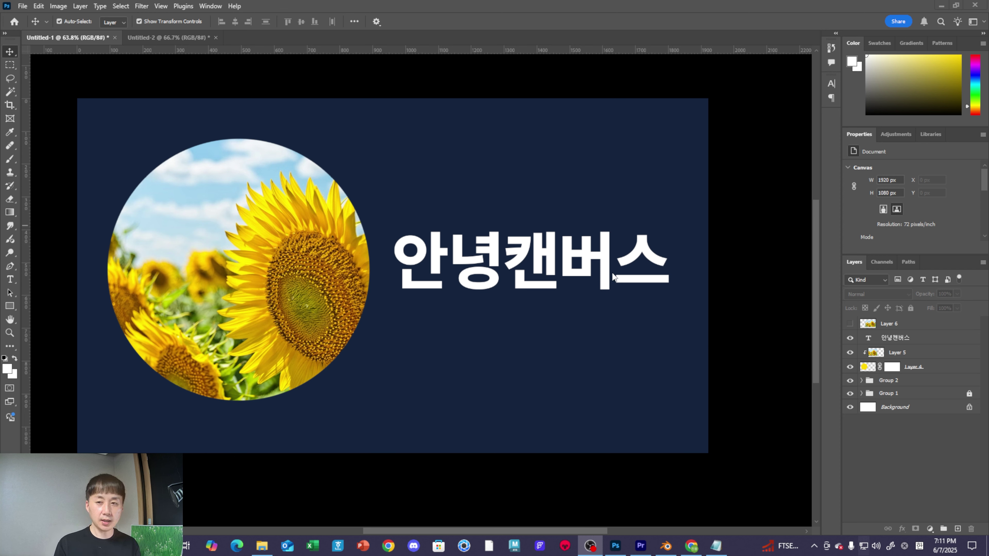
- Show the sunflower photo on Layer 6 and clip it to the 안녕캔버스 text layer below it
left_click(297, 264)
left_click(297, 261)
left_click(330, 241)
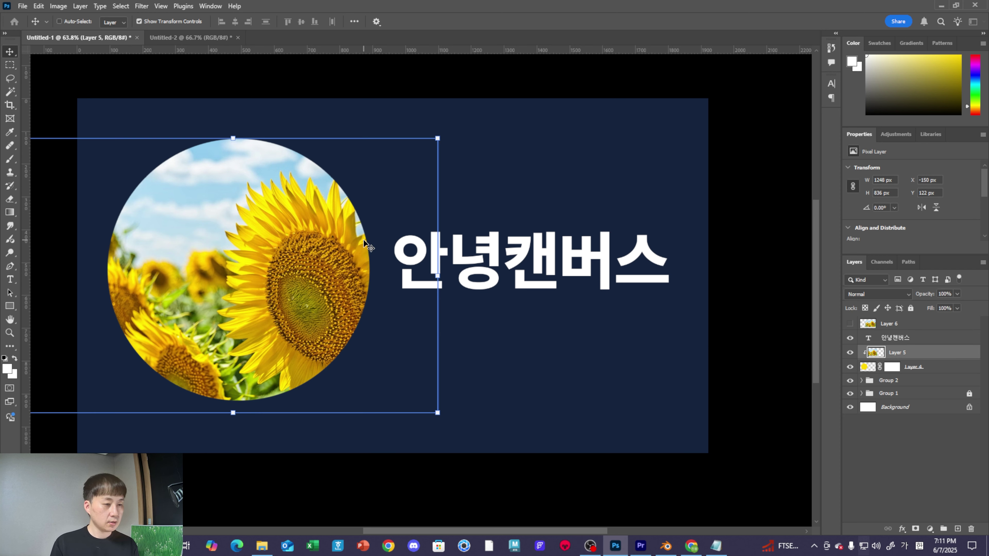
left_click(851, 324)
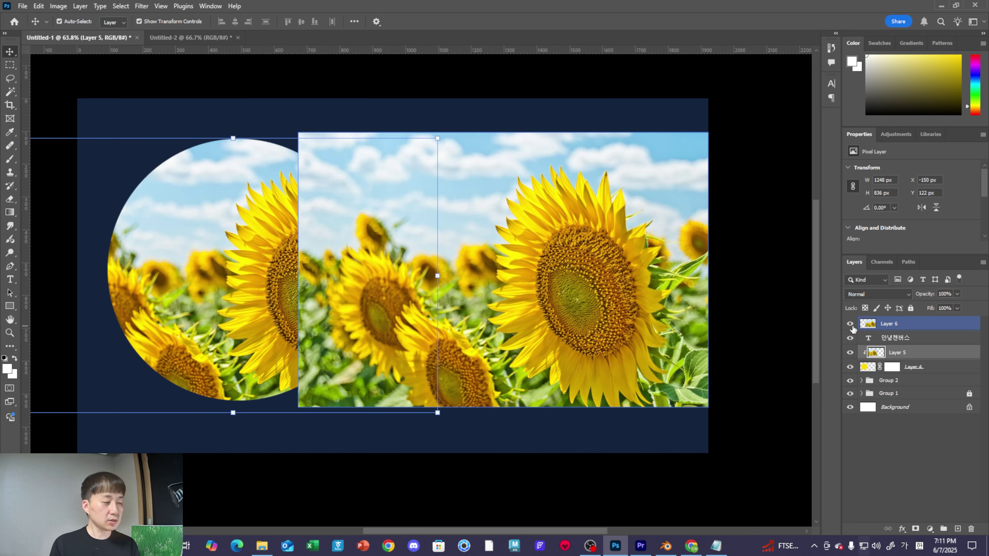
left_click(897, 325)
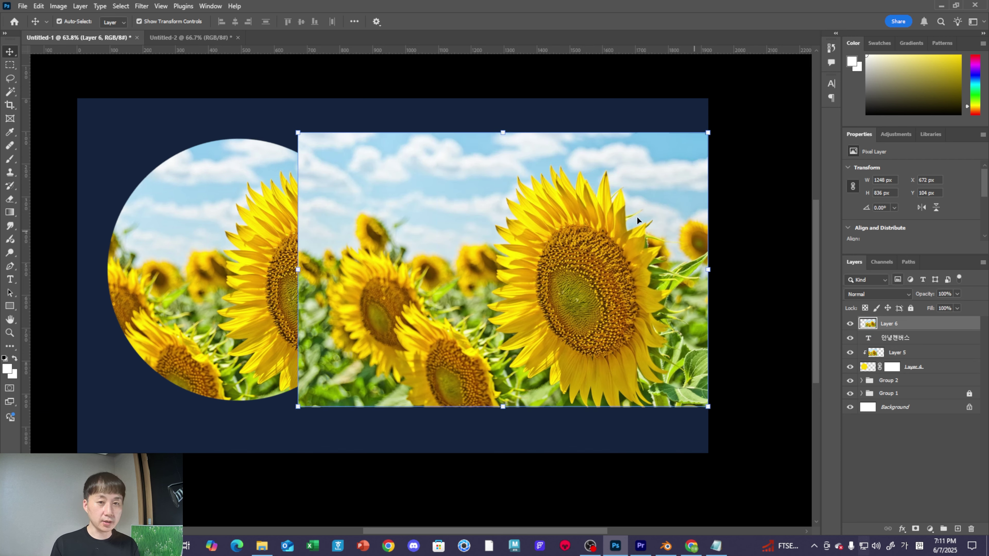
right_click(894, 323)
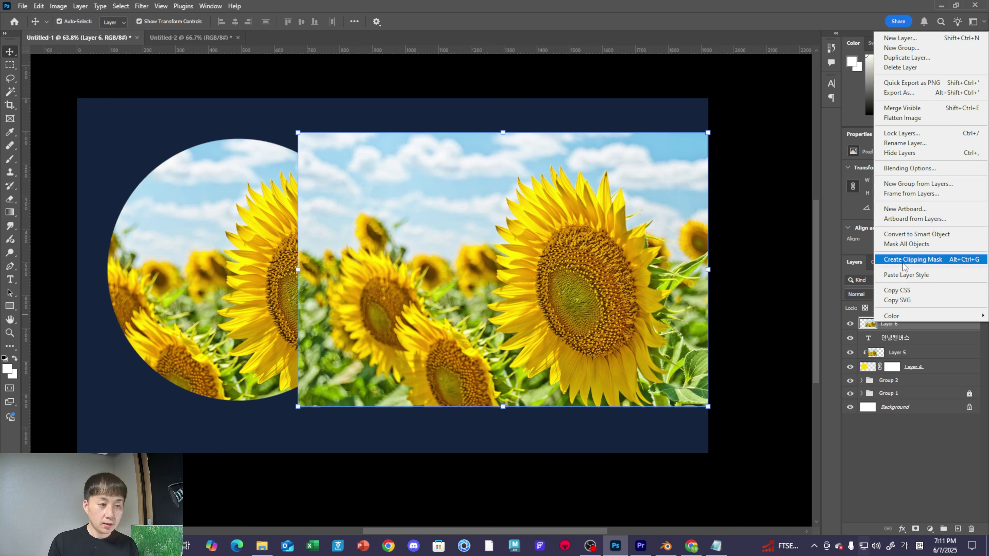
left_click(903, 267)
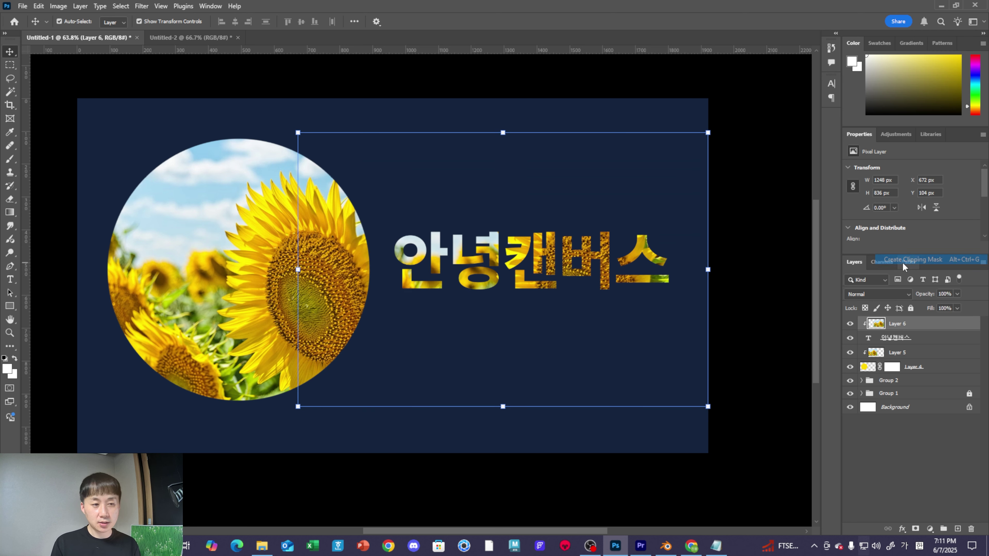
- Reposition the clipped sunflower photo inside the text to about X 758, Y 76 px
left_click_drag(649, 252, 684, 247)
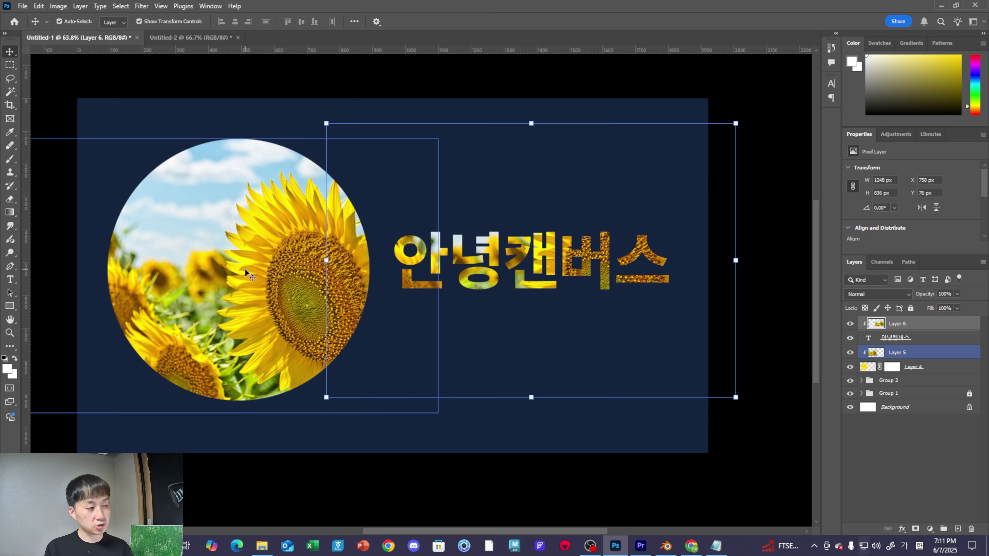
left_click(262, 238)
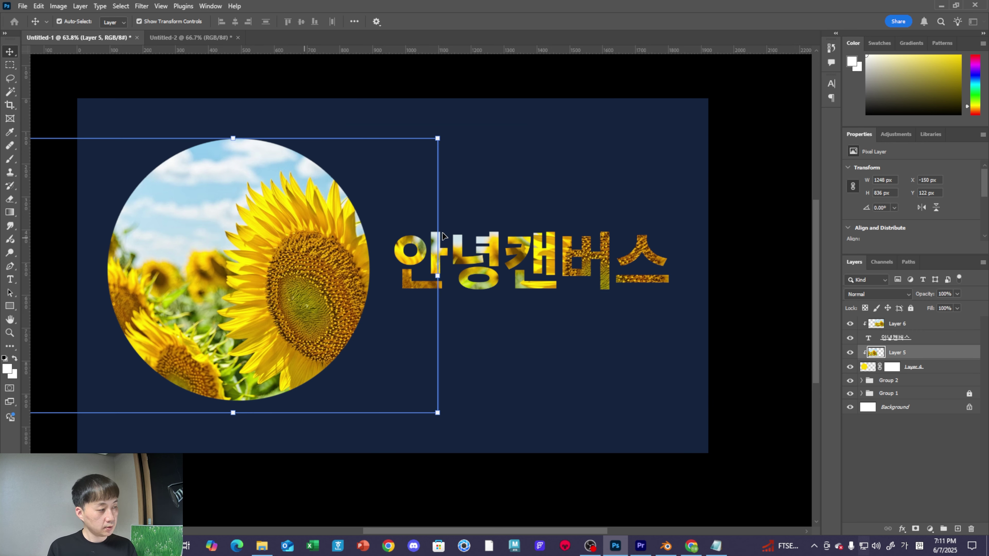
left_click(528, 246)
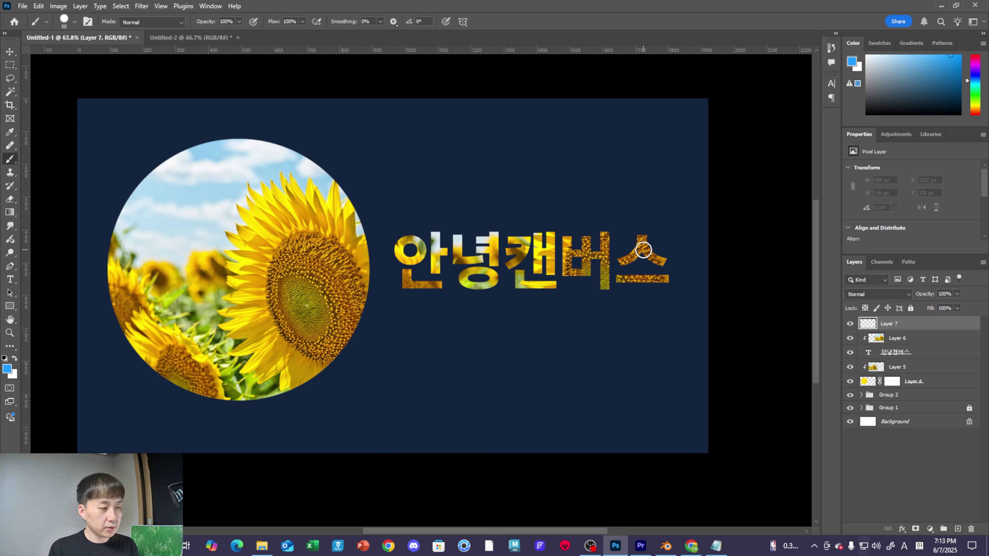
- Enlarge the brush to 175 px and paint blue blobs on Layer 7 over the text's last two letters and the circle's upper right edge
key("bracketright")
key("bracketright")
key("bracketright")
key("bracketright")
key("bracketright")
key("bracketright")
key("bracketright")
key("bracketright")
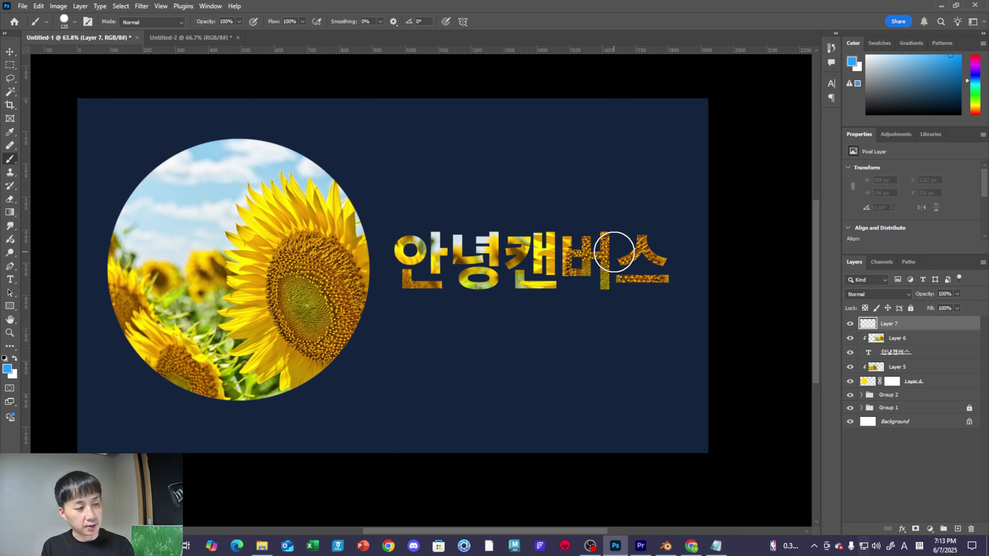
mouse_move(616, 210)
left_mouse_down()
mouse_move(633, 256)
mouse_move(590, 240)
mouse_move(611, 211)
left_mouse_up()
mouse_move(331, 162)
left_mouse_down()
mouse_move(346, 185)
mouse_move(315, 192)
mouse_move(334, 169)
left_mouse_up()
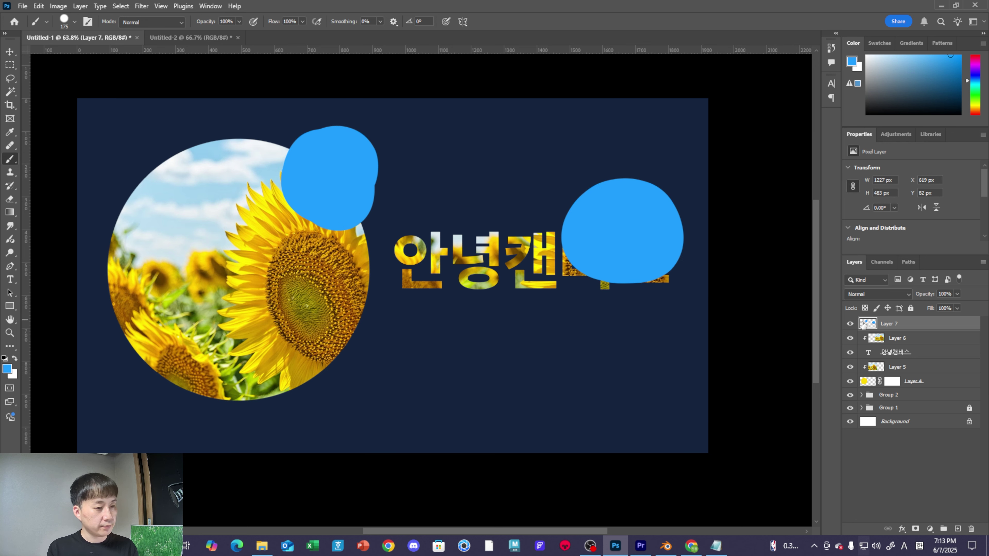
- Set Layer 7's blend mode to Darken and step through the following modes, including Color Burn, Color Dodge and Linear Light, up to Difference
left_click(881, 297)
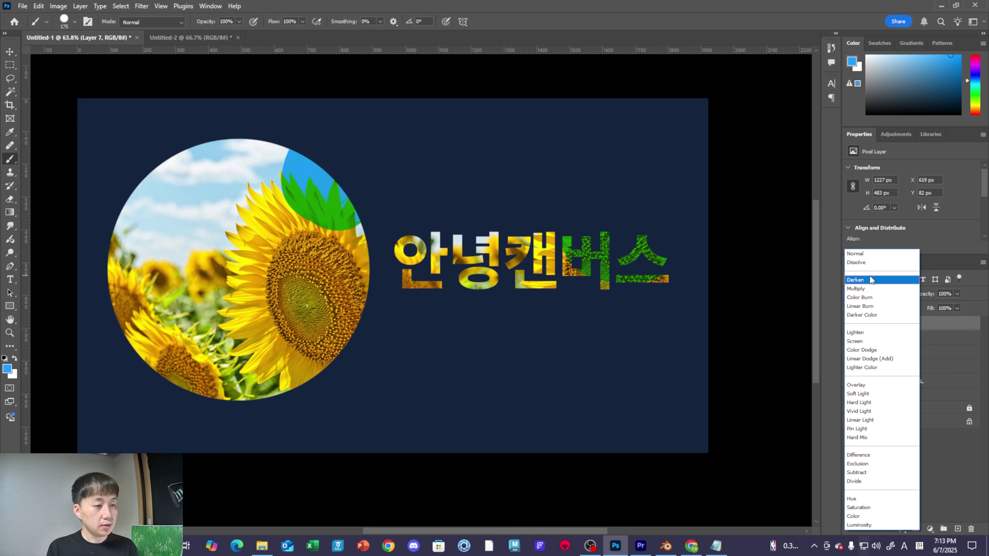
left_click(870, 279)
key("Down")
key("Down")
key("Down")
key("Down")
key("Down")
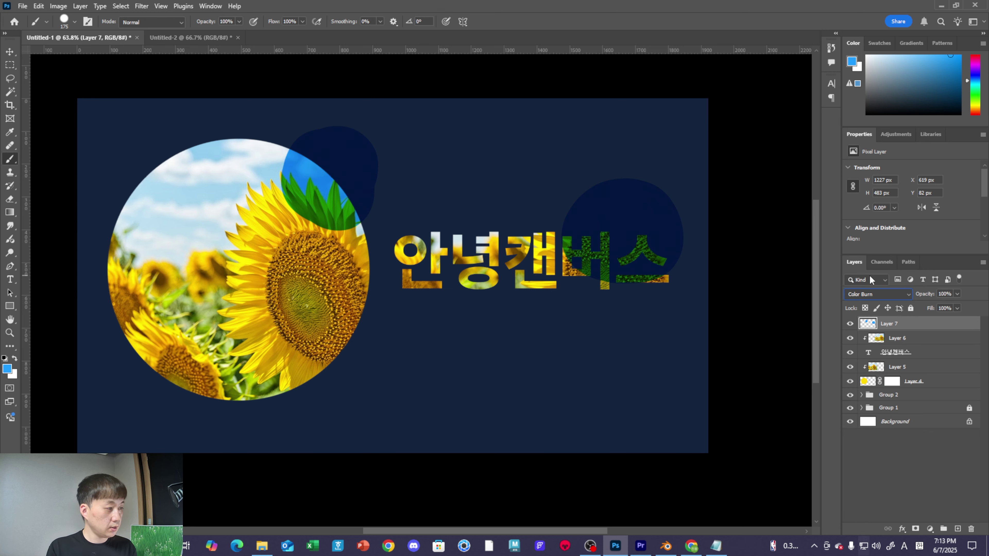
key("Down")
key("Down")
key("Down")
key("Down")
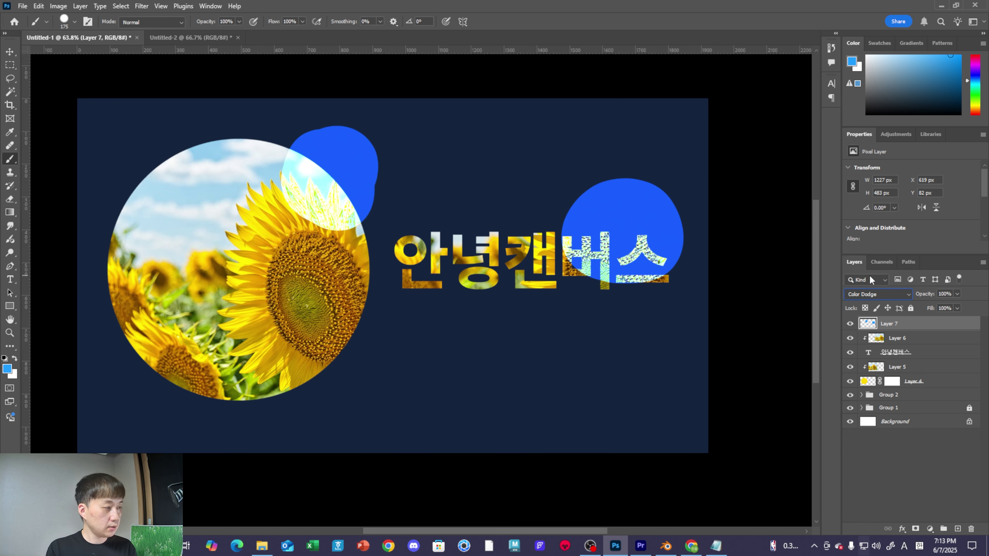
key("Down")
key("Down")
key("Down")
key("Down")
key("Down")
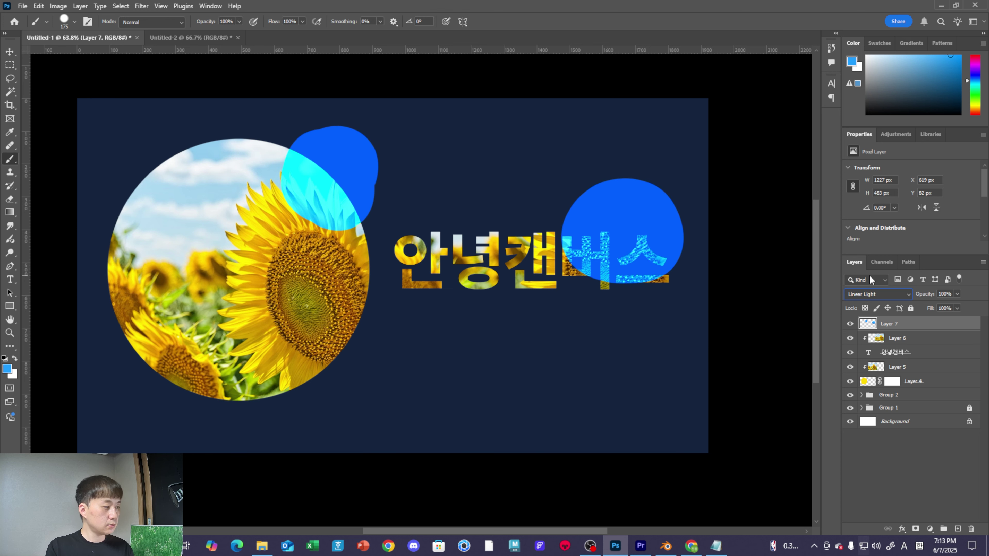
key("Down")
key("Down")
key("Down")
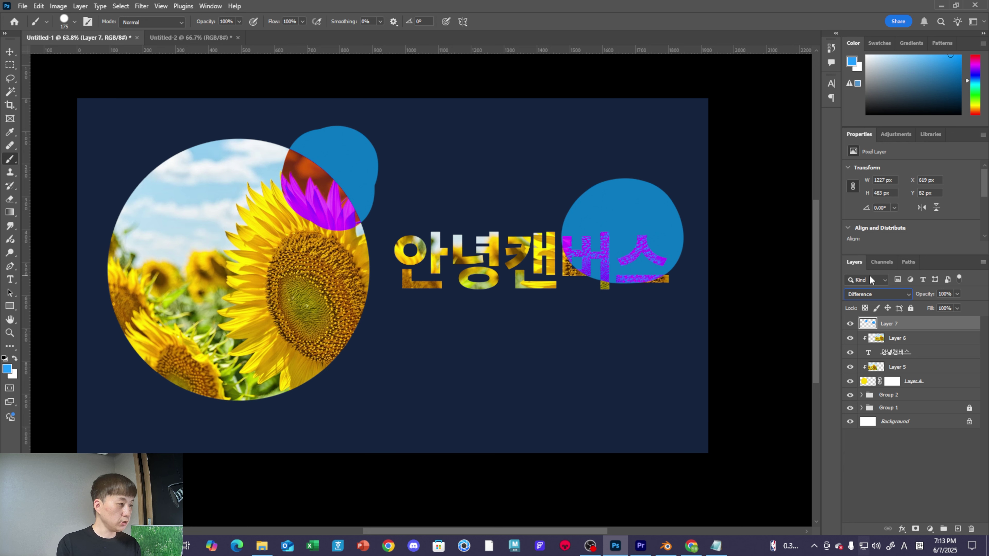
- Delete Layer 7 with the blue paint blobs
left_click(10, 51)
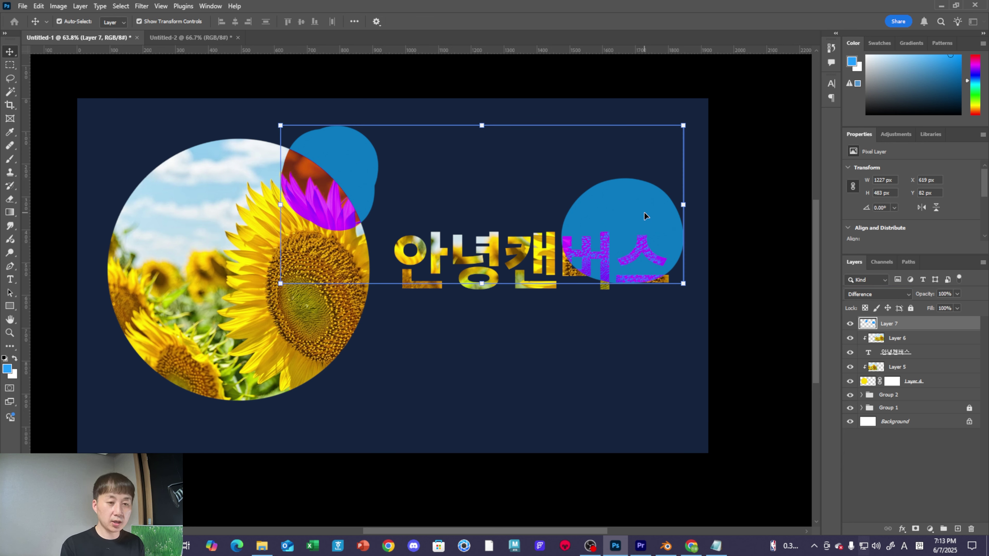
key("Delete")
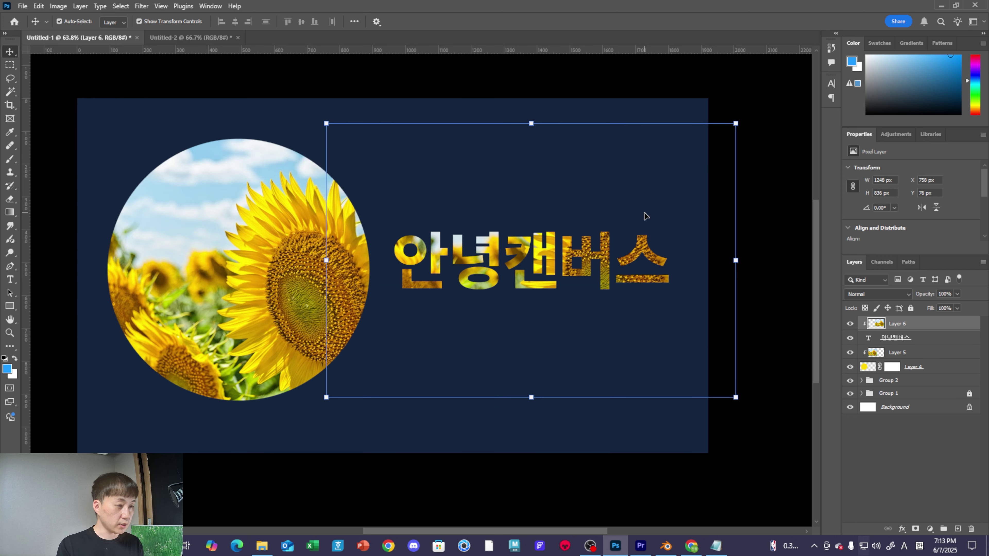